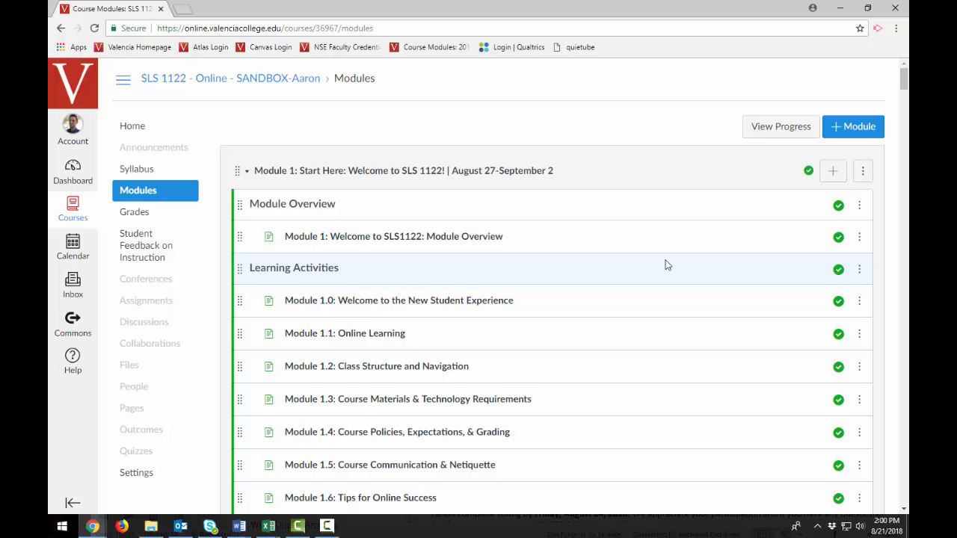
Step: Open the Introduce Yourself discussion from Module 1 and start adding a rubric to it
{"action": "scroll", "coordinate": [620, 258], "scroll_direction": "down", "scroll_amount": 5}
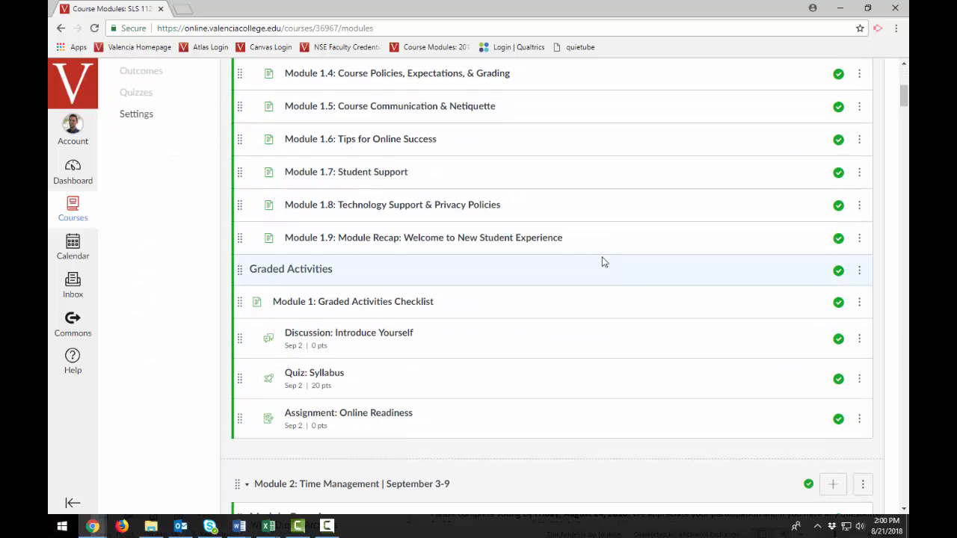
{"action": "left_click", "coordinate": [327, 334]}
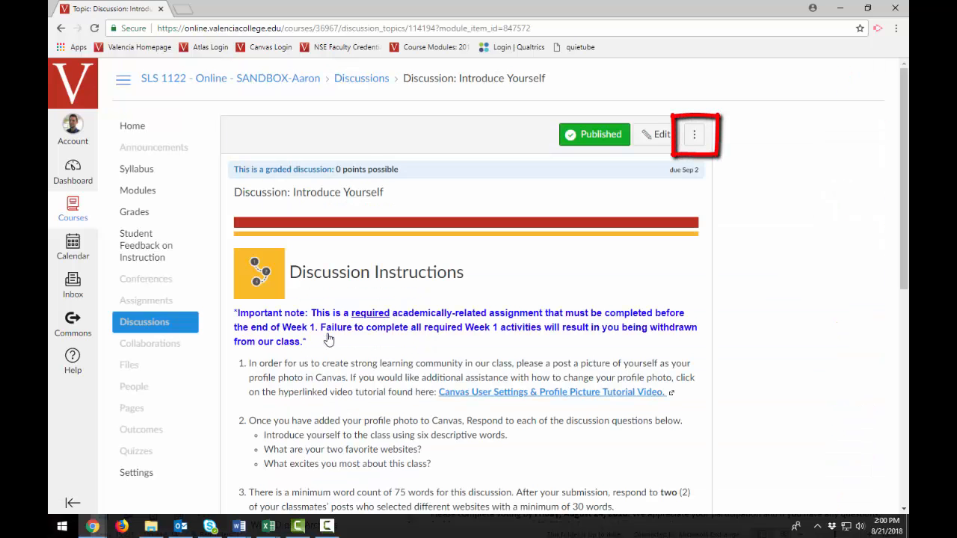
{"action": "left_click", "coordinate": [694, 139]}
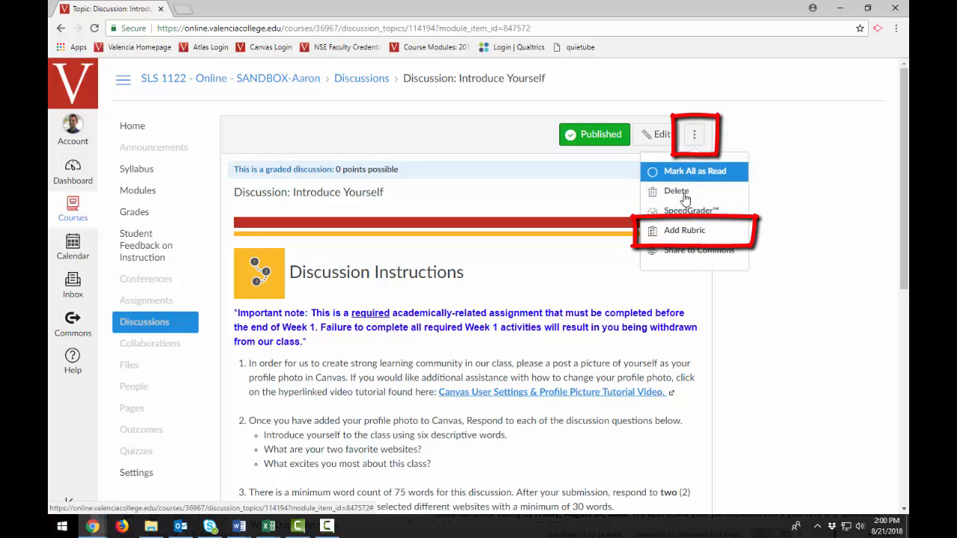
{"action": "left_click", "coordinate": [683, 230]}
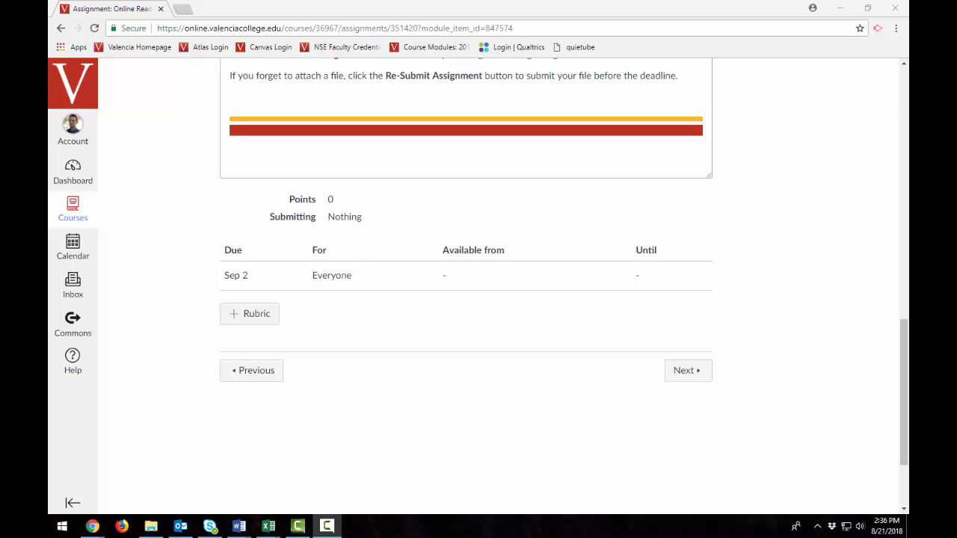
Step: Start a rubric for the Online Readiness assignment and list the existing rubrics of the SLS 1122 Online sandbox course
{"action": "left_click", "coordinate": [246, 317]}
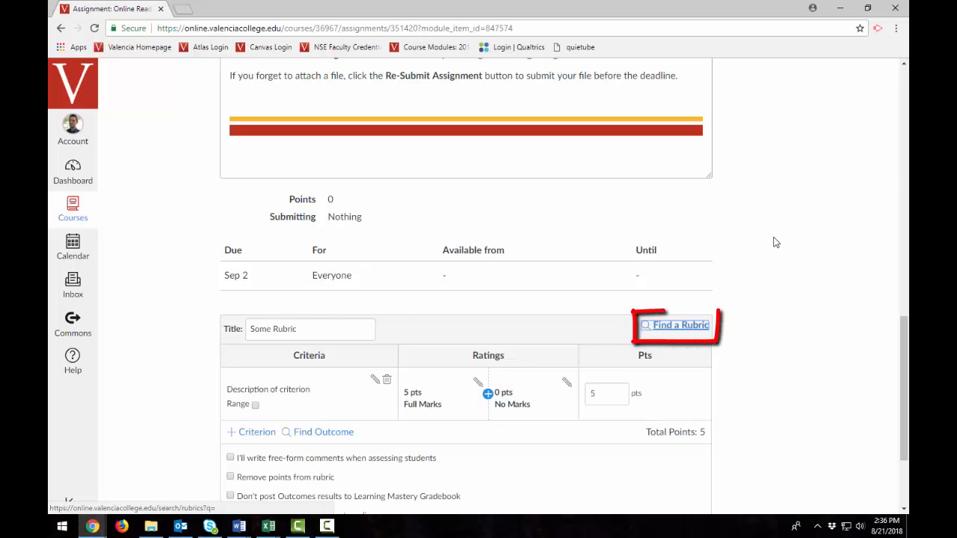
{"action": "left_click", "coordinate": [677, 327]}
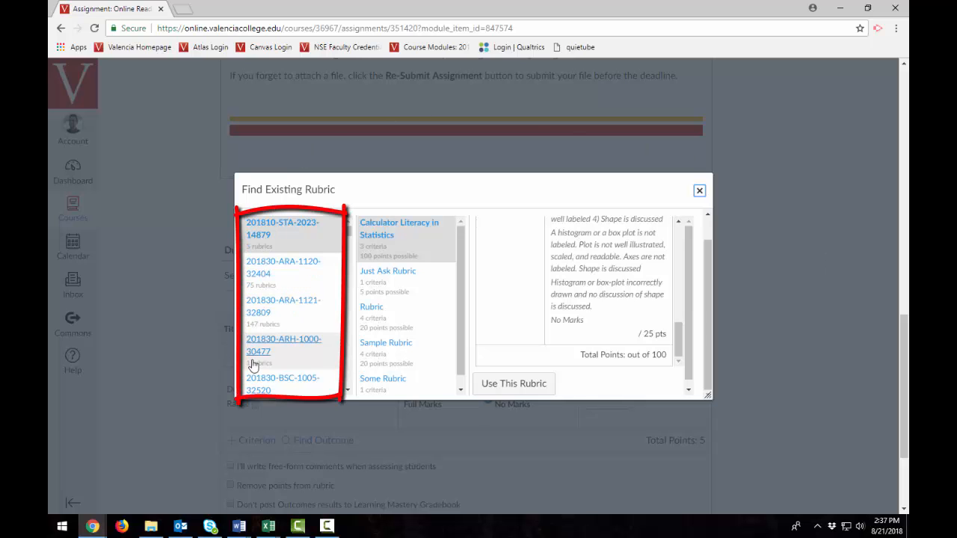
{"action": "left_click", "coordinate": [292, 261]}
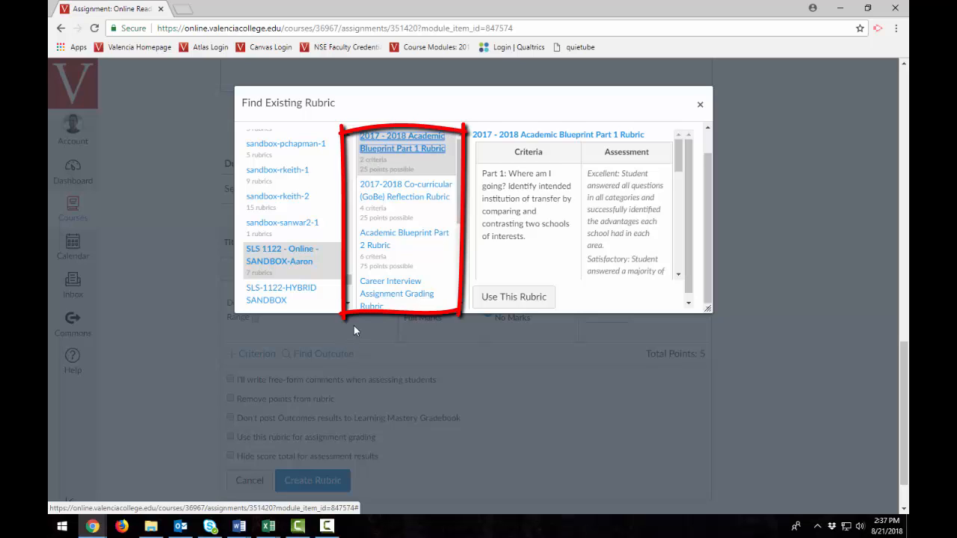
Step: Preview the Career Interview Assignment Grading Rubric through to its last criterion and attach it to the assignment
{"action": "scroll", "coordinate": [423, 269], "scroll_direction": "down", "scroll_amount": 3}
{"action": "scroll", "coordinate": [417, 243], "scroll_direction": "up", "scroll_amount": 2}
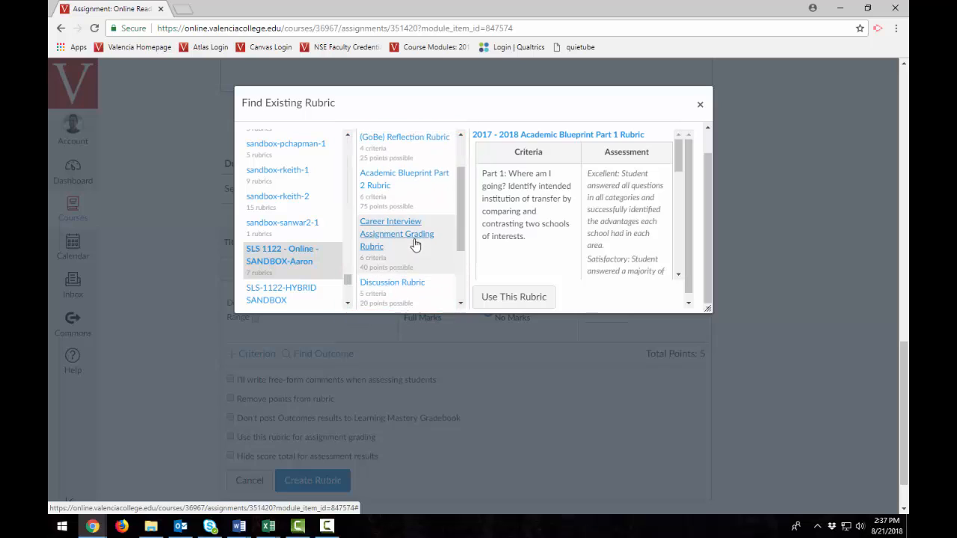
{"action": "left_click", "coordinate": [414, 240]}
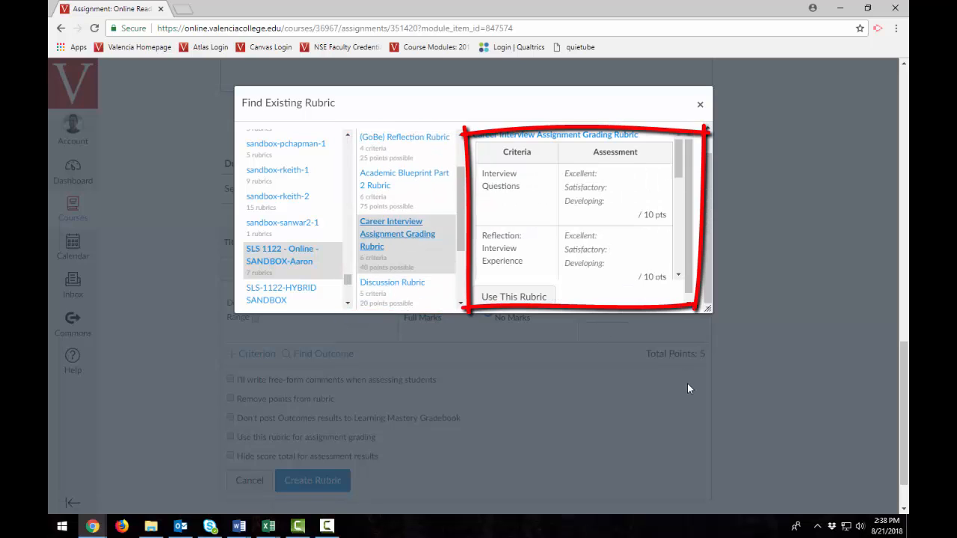
{"action": "scroll", "coordinate": [650, 212], "scroll_direction": "down", "scroll_amount": 2}
{"action": "scroll", "coordinate": [651, 212], "scroll_direction": "down", "scroll_amount": 5}
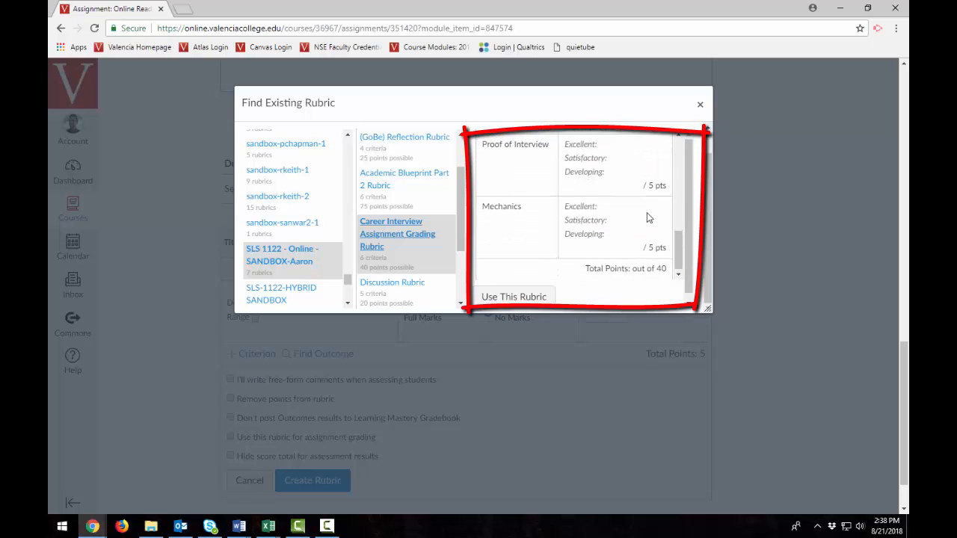
{"action": "left_click", "coordinate": [533, 297]}
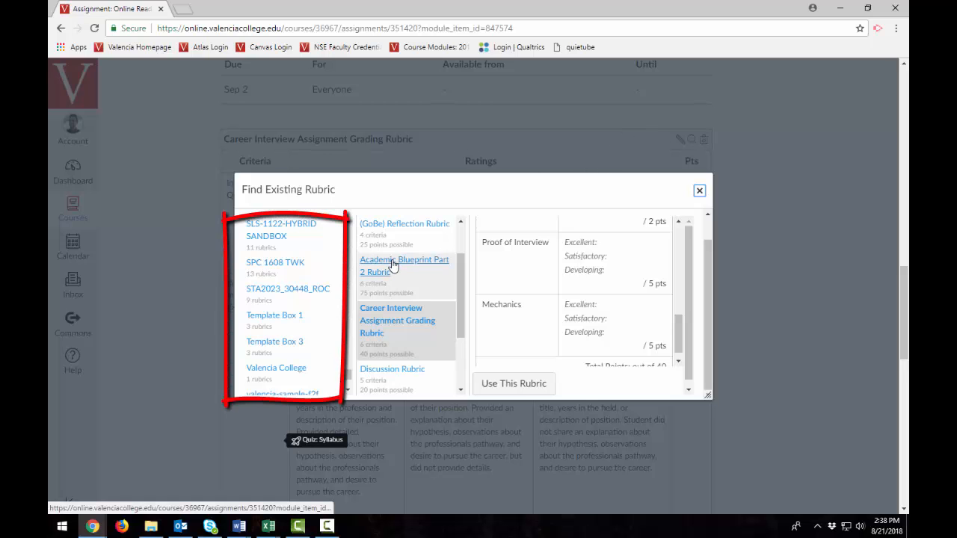
Step: Look through the existing rubrics of the SLS-1122-HYBRID SANDBOX course and preview the Purpose Presentation Rubric
{"action": "scroll", "coordinate": [273, 284], "scroll_direction": "up", "scroll_amount": 3}
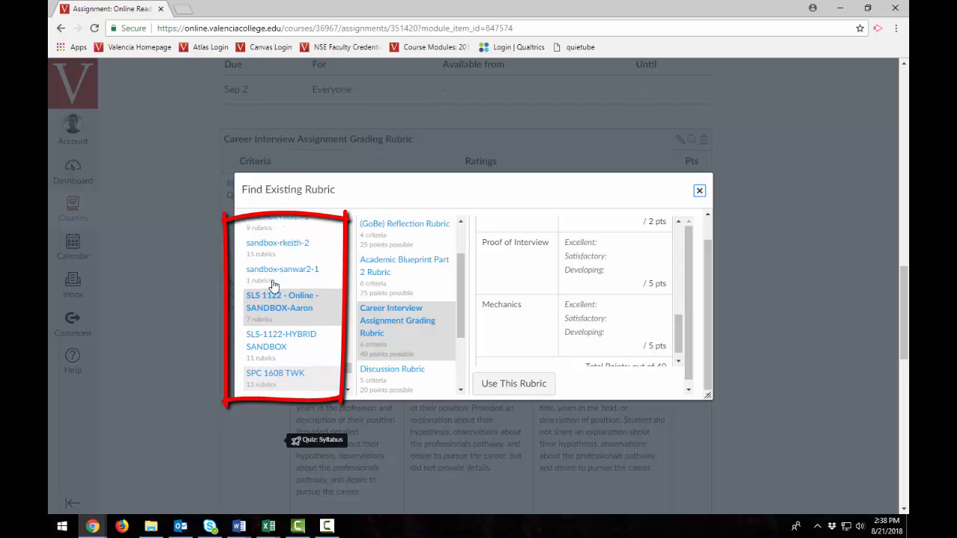
{"action": "left_click", "coordinate": [276, 357]}
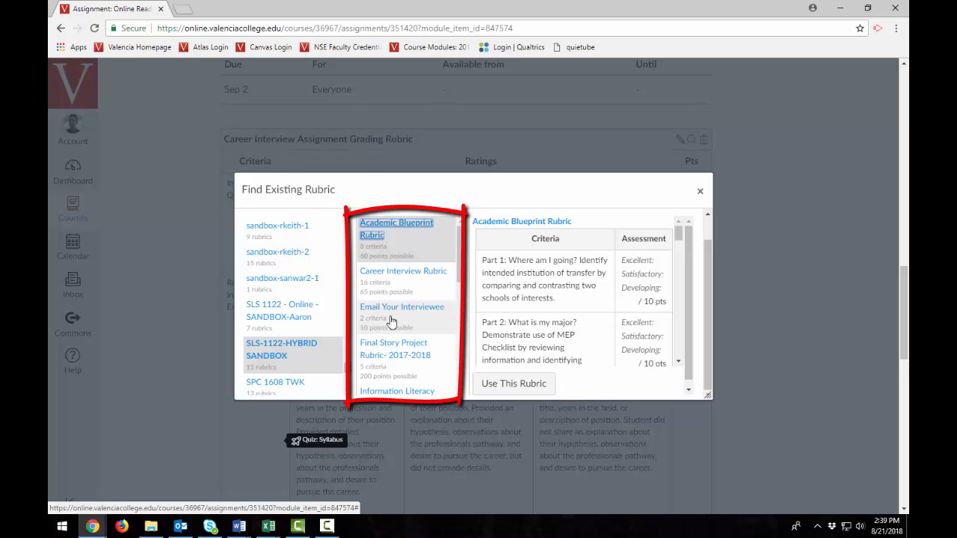
{"action": "scroll", "coordinate": [390, 321], "scroll_direction": "down", "scroll_amount": 5}
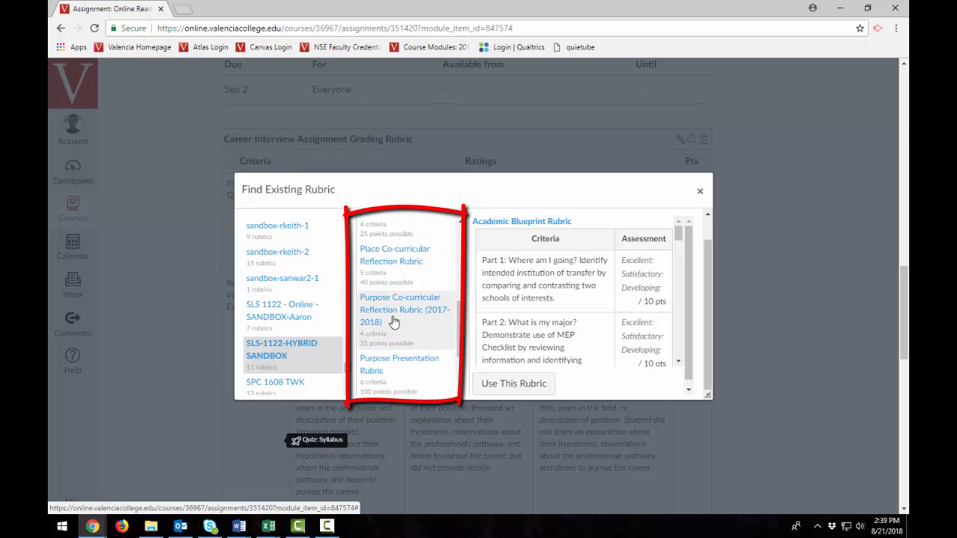
{"action": "scroll", "coordinate": [393, 323], "scroll_direction": "down", "scroll_amount": 3}
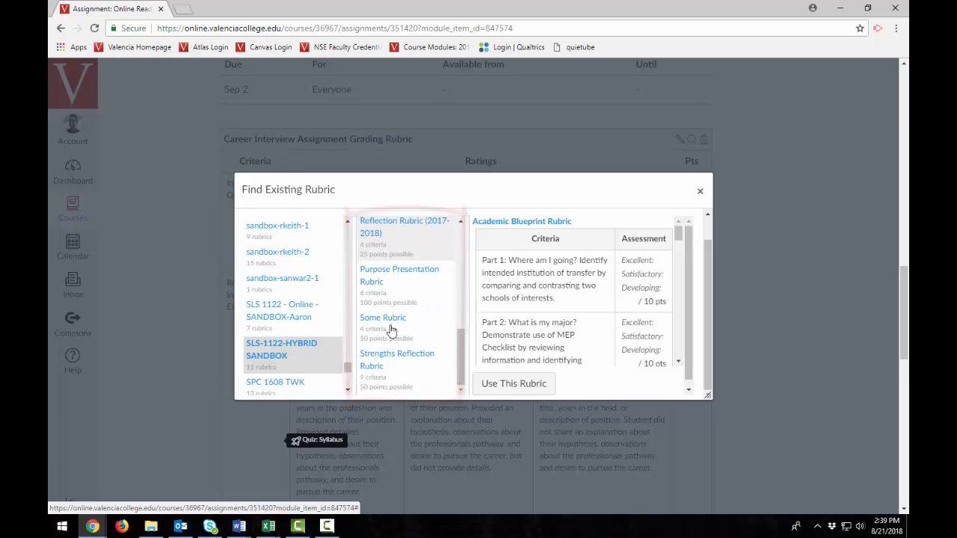
{"action": "left_click", "coordinate": [400, 279]}
{"action": "scroll", "coordinate": [604, 332], "scroll_direction": "down", "scroll_amount": 5}
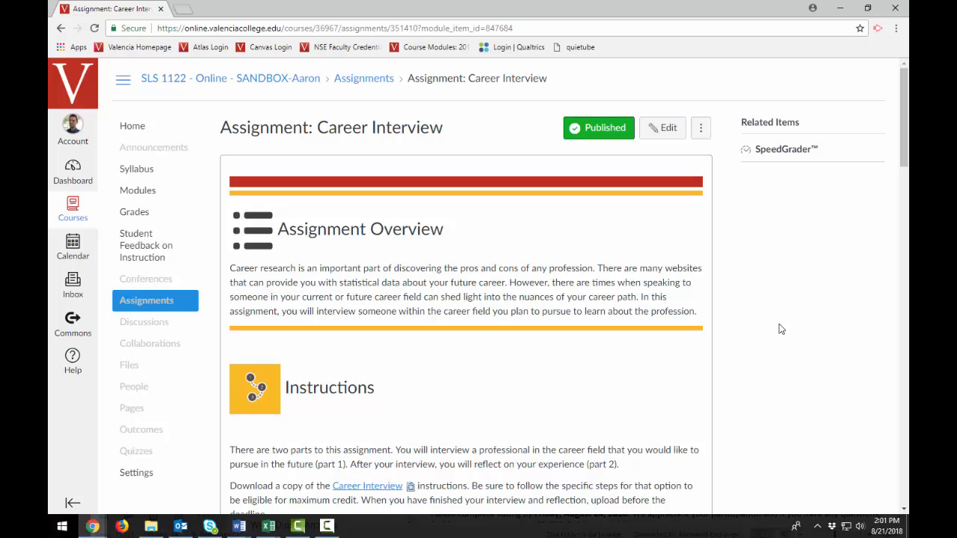
Step: Open the grading rubric of the Career Interview assignment for editing and review its criteria
{"action": "scroll", "coordinate": [782, 329], "scroll_direction": "down", "scroll_amount": 15}
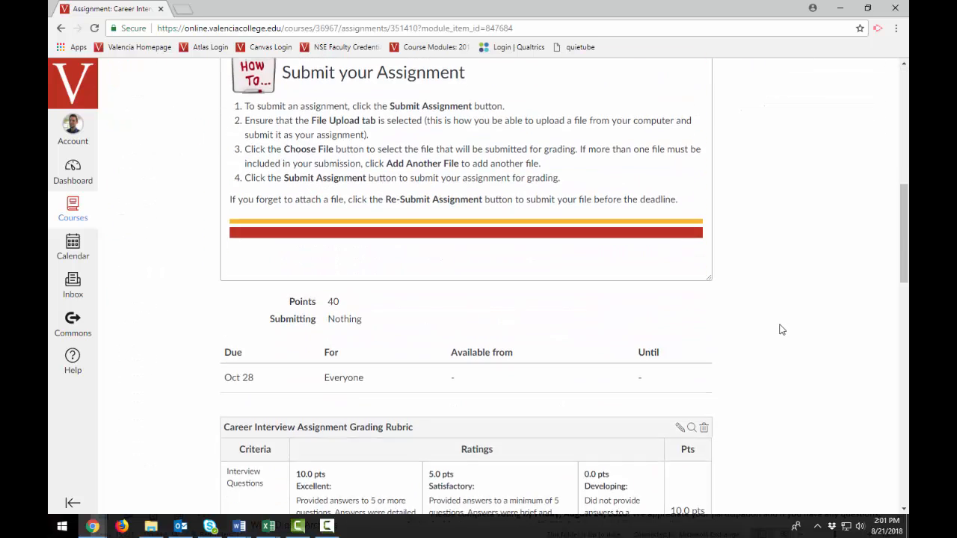
{"action": "scroll", "coordinate": [779, 325], "scroll_direction": "down", "scroll_amount": 1}
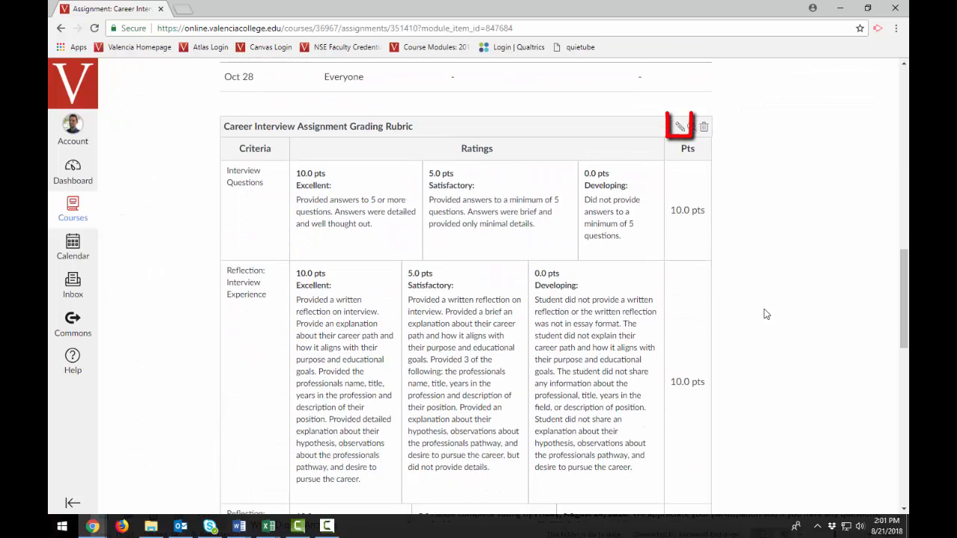
{"action": "left_click", "coordinate": [679, 127]}
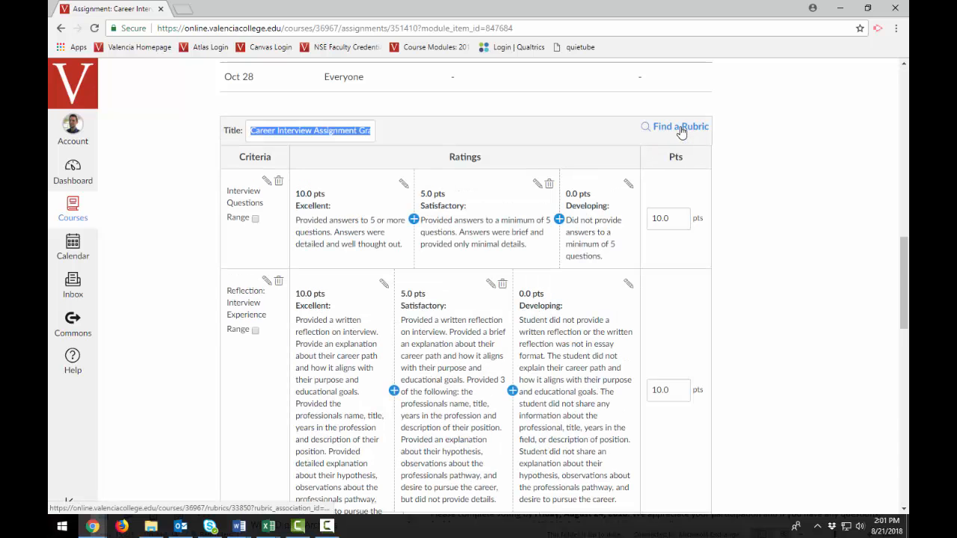
{"action": "left_click", "coordinate": [779, 251]}
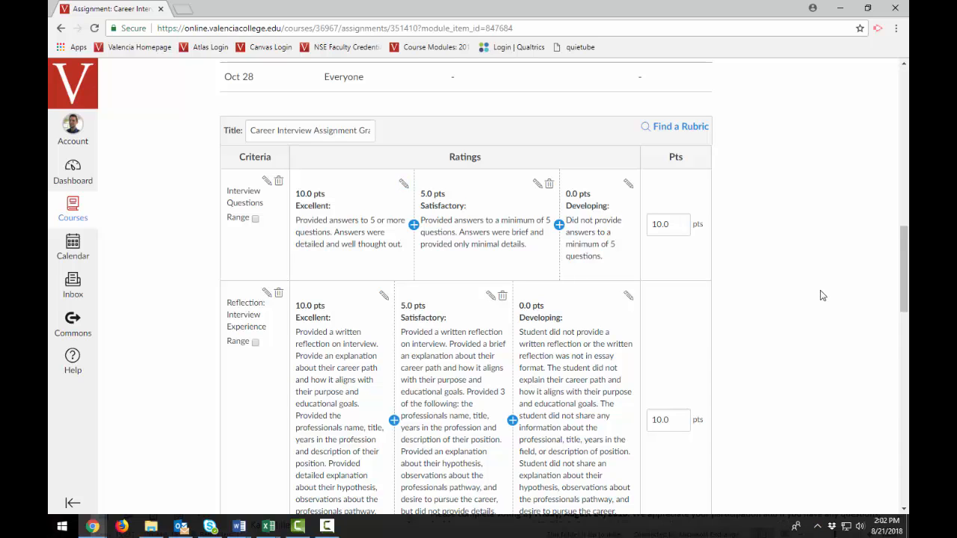
{"action": "scroll", "coordinate": [820, 292], "scroll_direction": "down", "scroll_amount": 10}
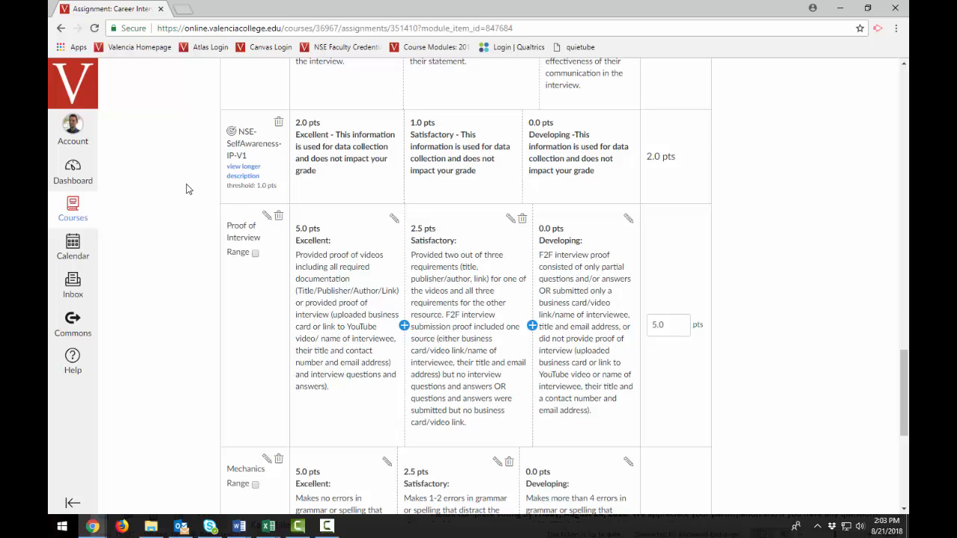
{"action": "scroll", "coordinate": [835, 247], "scroll_direction": "up", "scroll_amount": 8}
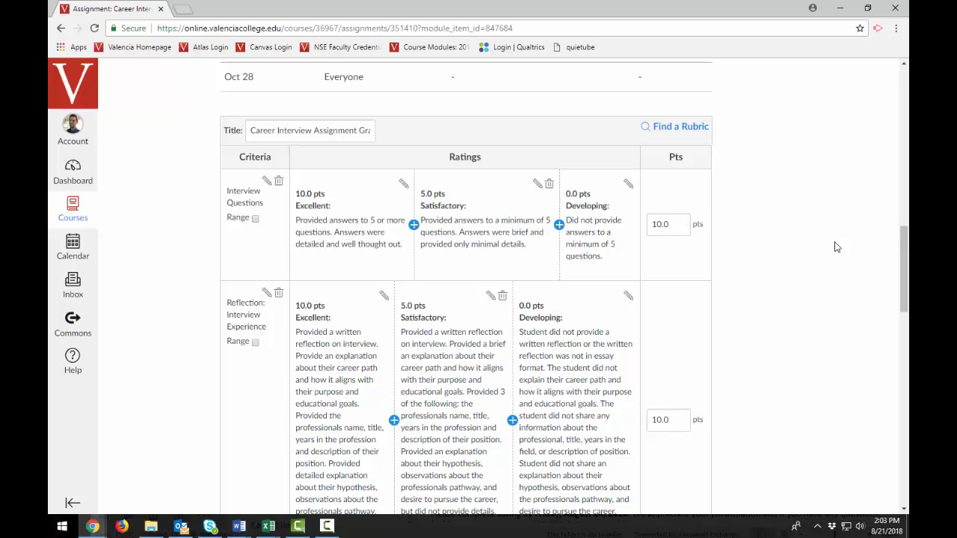
{"action": "left_click", "coordinate": [403, 184]}
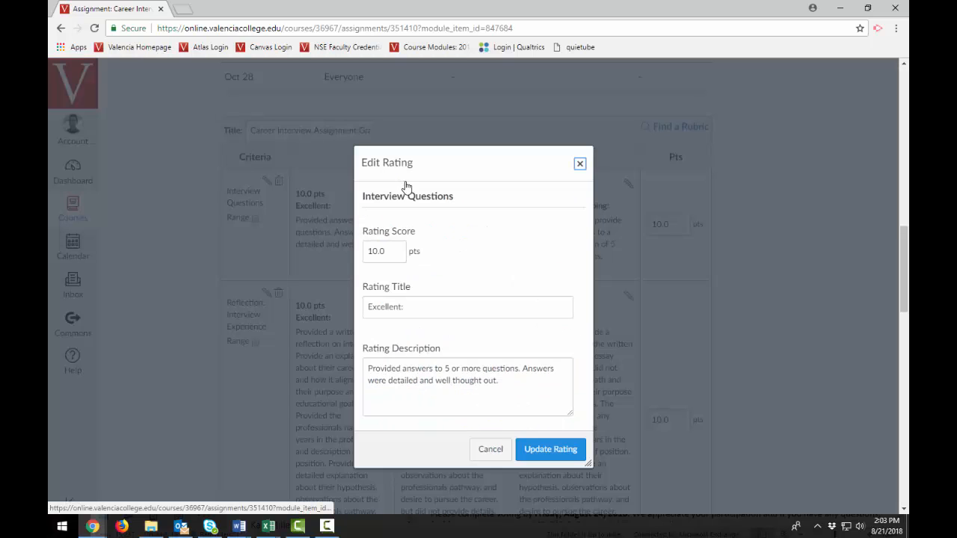
{"action": "double_click", "coordinate": [388, 250]}
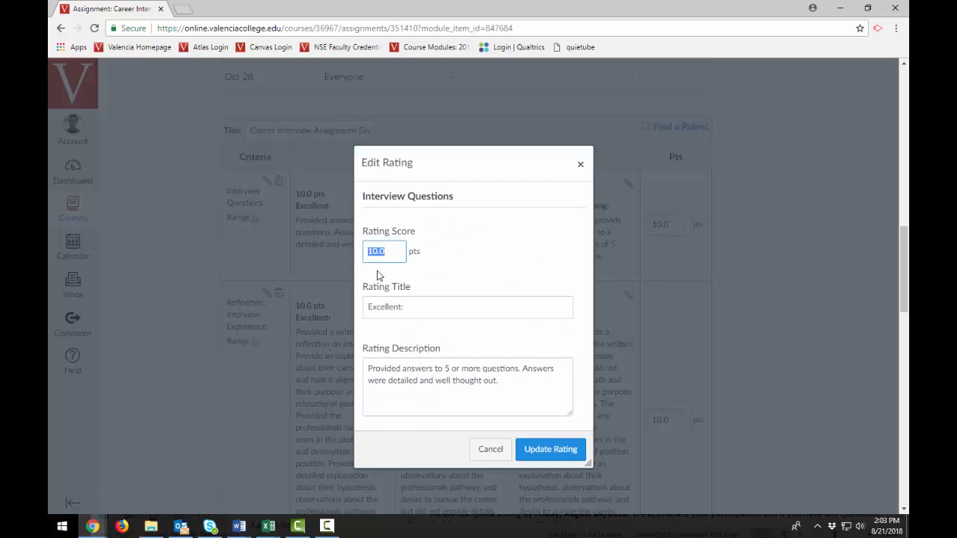
{"action": "left_click", "coordinate": [486, 451]}
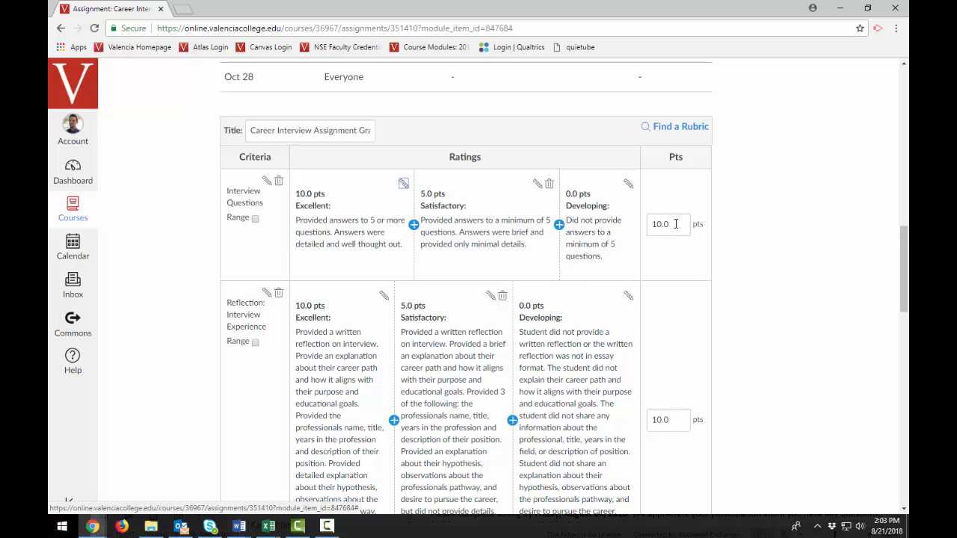
Step: Enable range scoring for the Interview Questions criterion and open its Excellent rating for editing
{"action": "left_click_drag", "start_coordinate": [668, 224], "coordinate": [649, 224]}
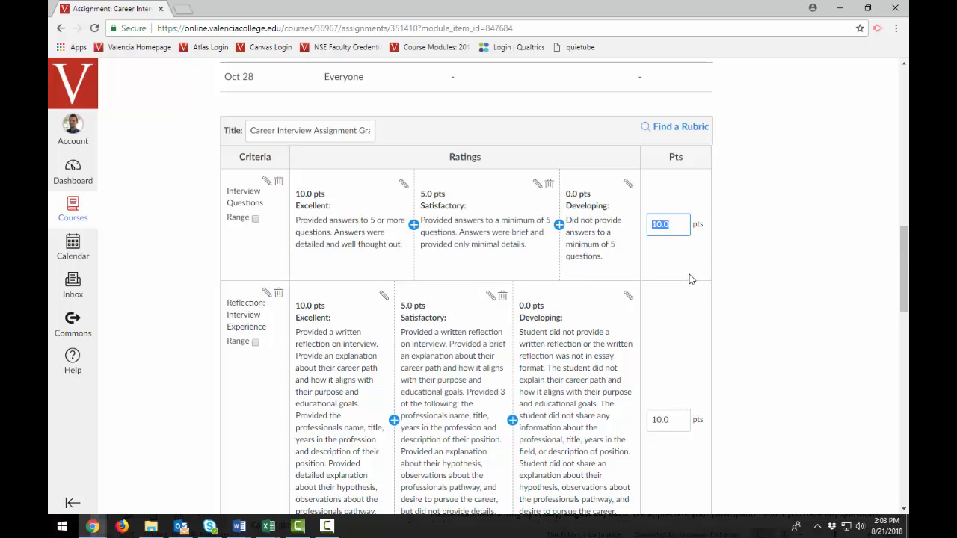
{"action": "left_click", "coordinate": [254, 221]}
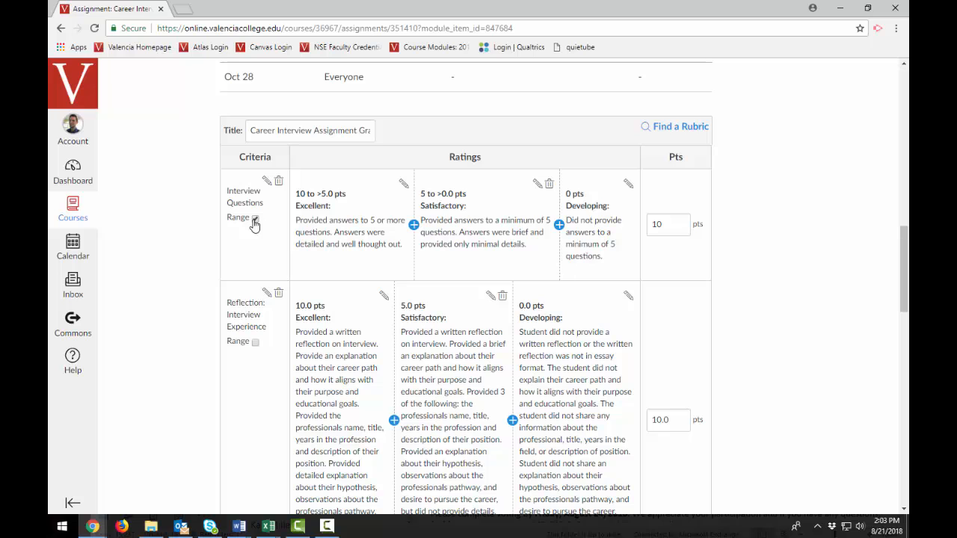
{"action": "left_click", "coordinate": [403, 185]}
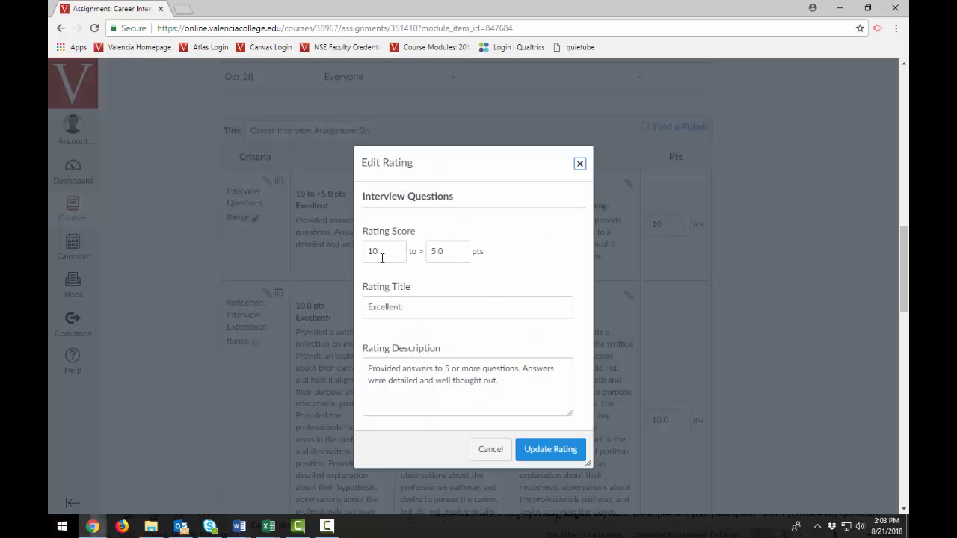